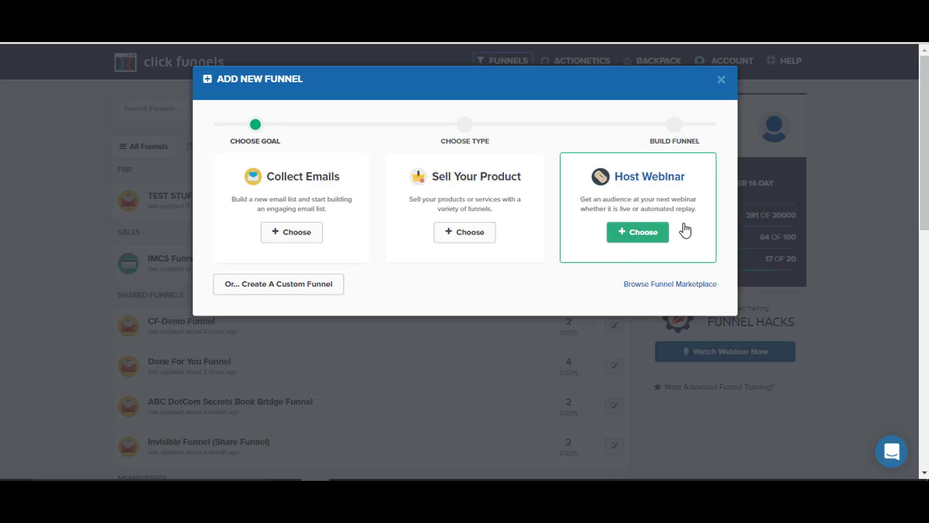
pyautogui.click(297, 232)
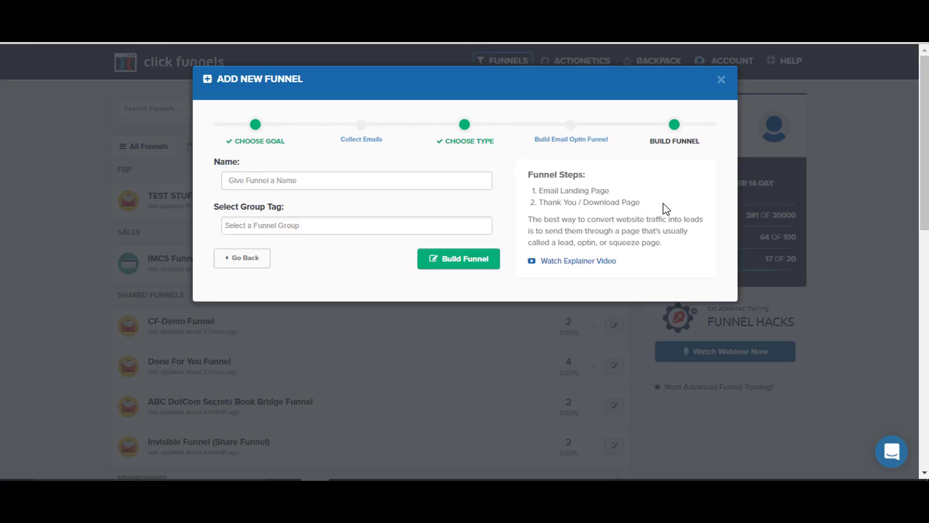
pyautogui.click(258, 262)
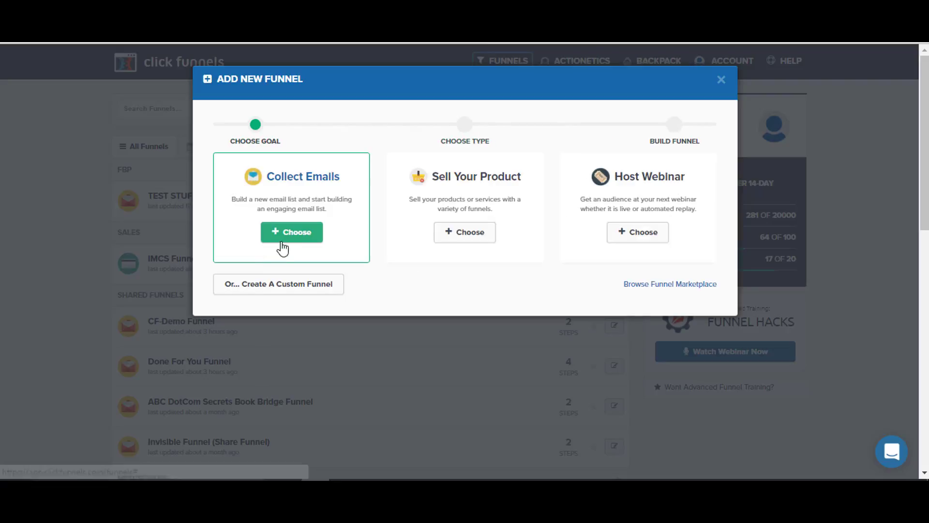
pyautogui.click(484, 237)
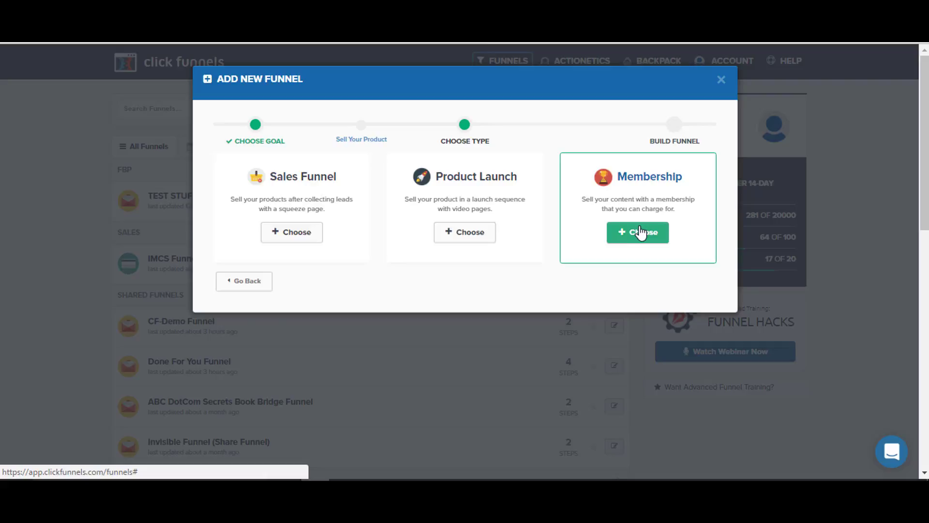
pyautogui.click(265, 285)
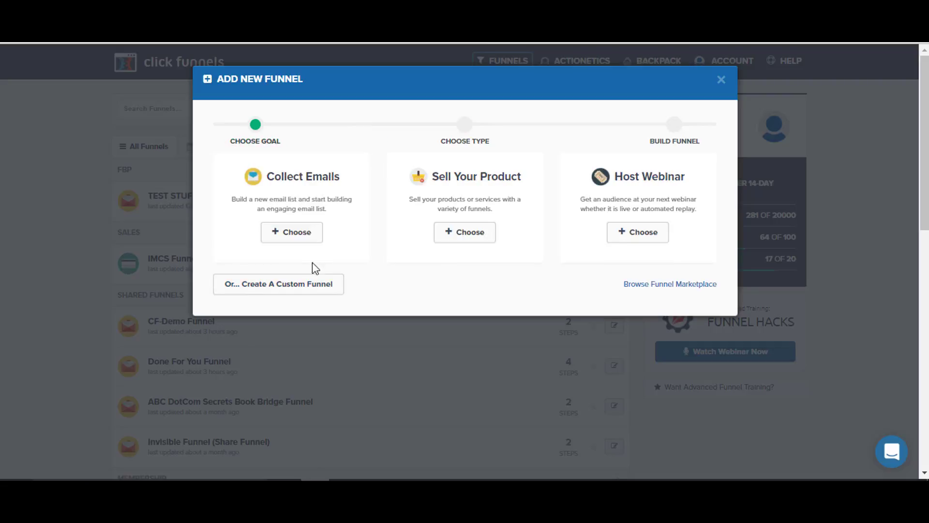
pyautogui.click(637, 235)
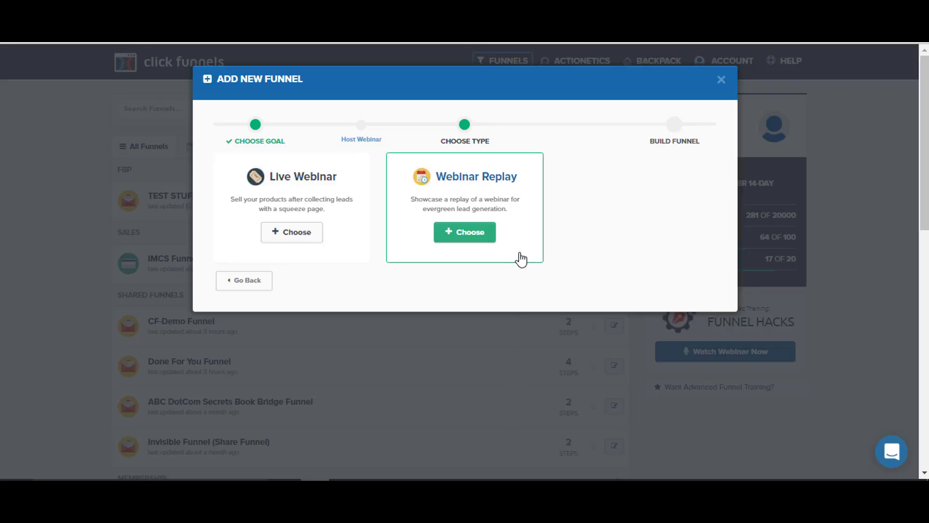
pyautogui.click(248, 283)
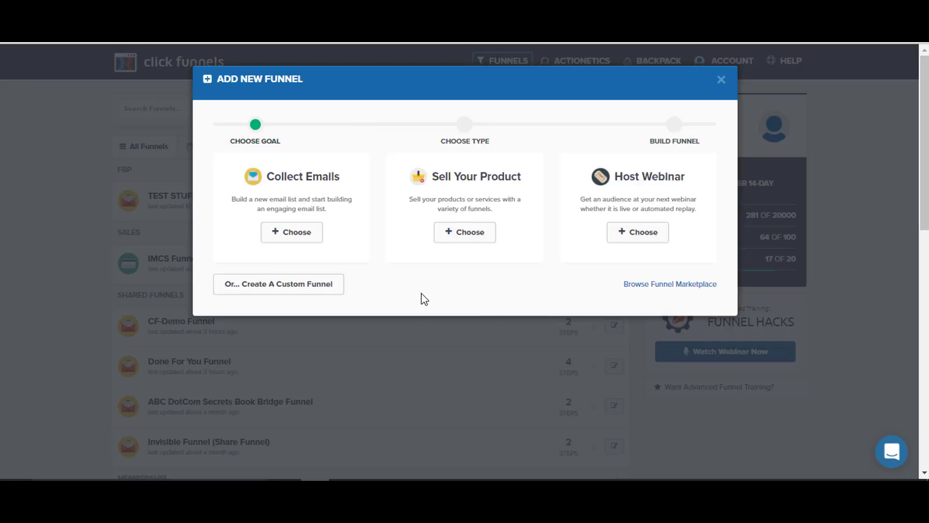
pyautogui.click(273, 293)
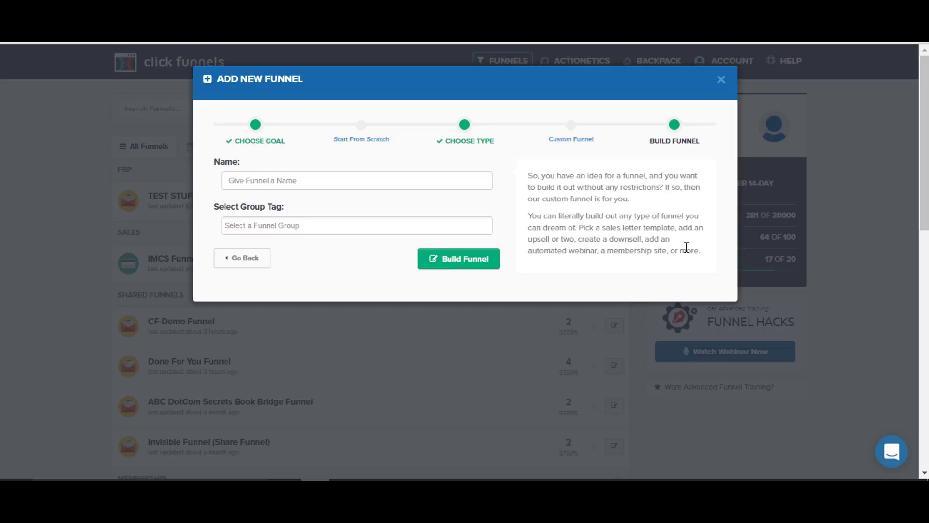
# - Leave the funnel wizard and look over the Test Stuff Funnel's Optin step stats and preview
pyautogui.click(242, 258)
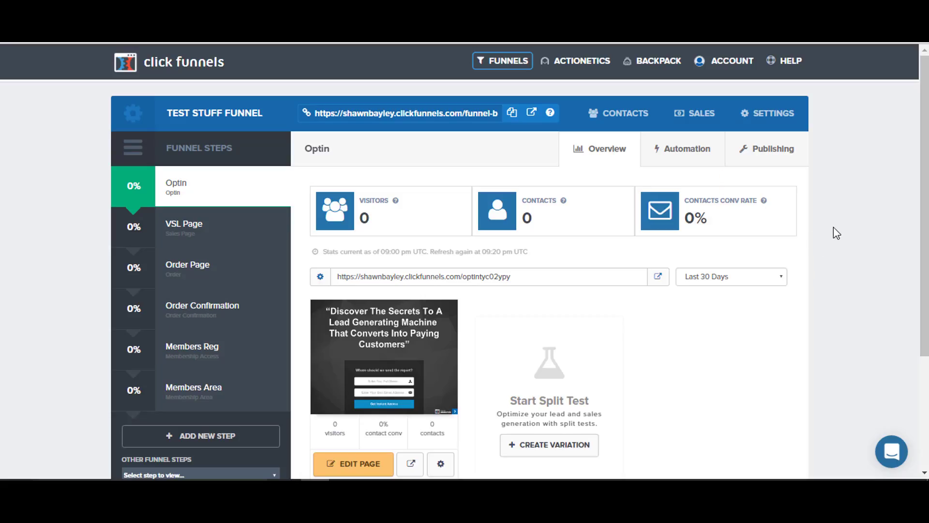
pyautogui.scroll(-1, 834, 227)
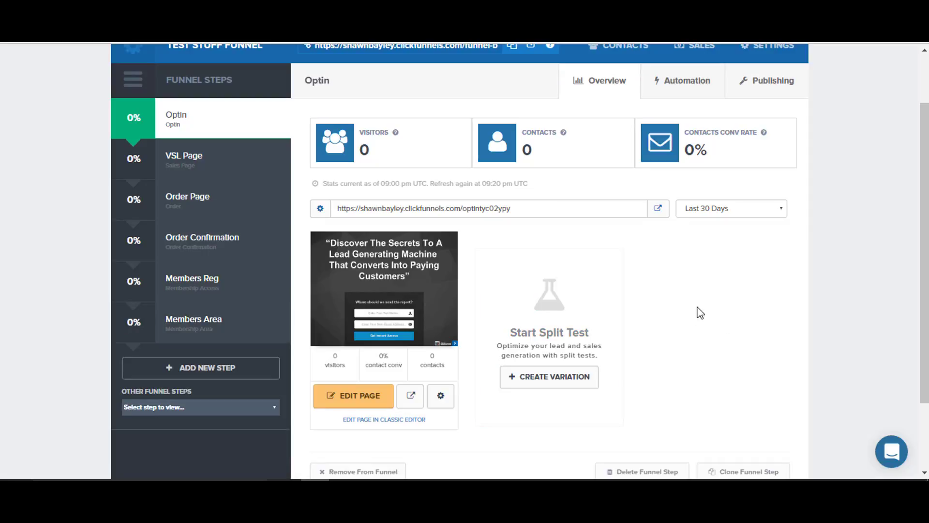
pyautogui.scroll(2, 699, 311)
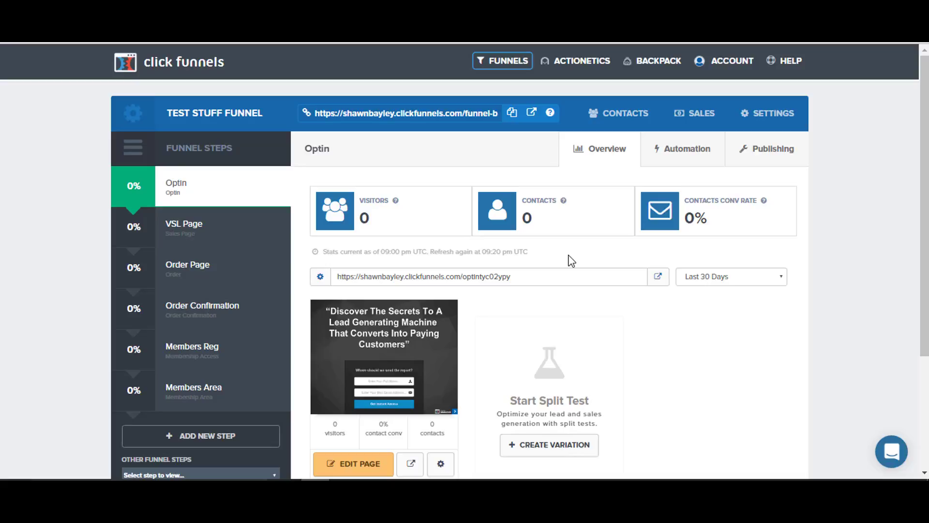
pyautogui.scroll(-2, 572, 261)
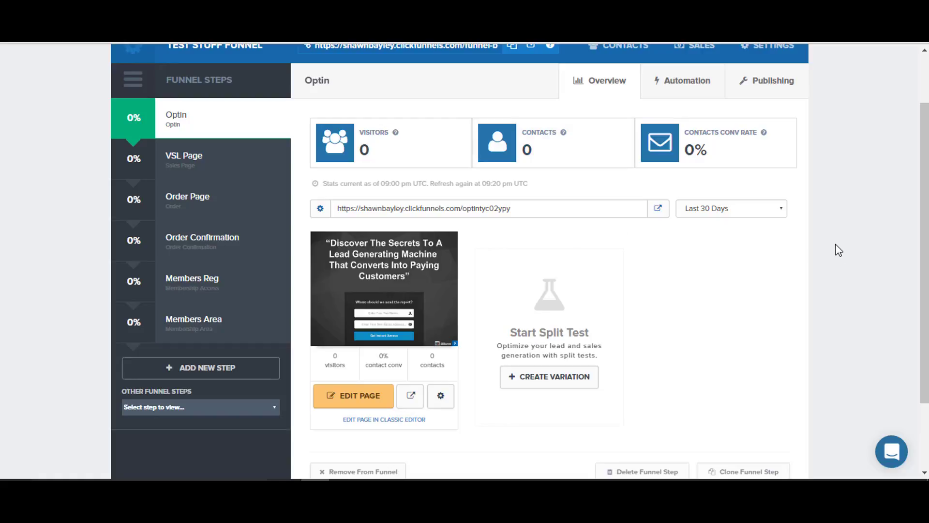
pyautogui.scroll(2, 839, 250)
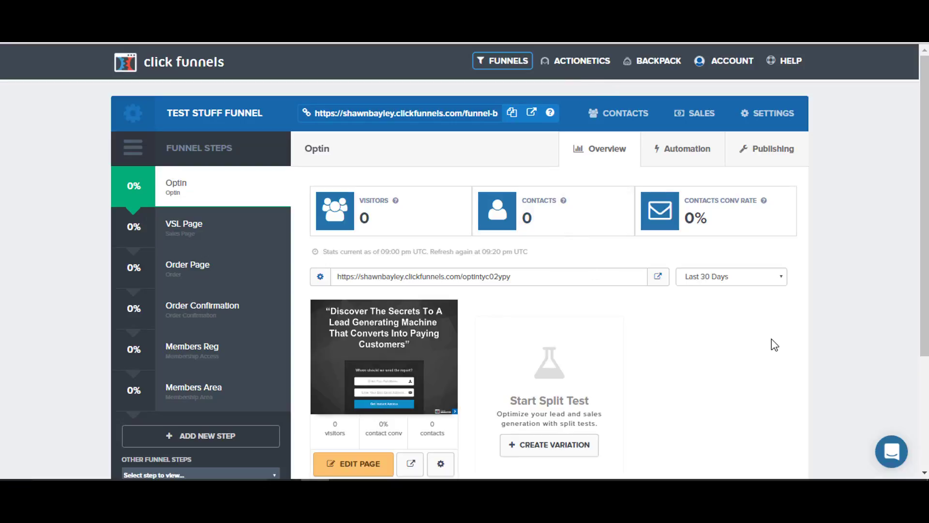
pyautogui.scroll(-1, 722, 356)
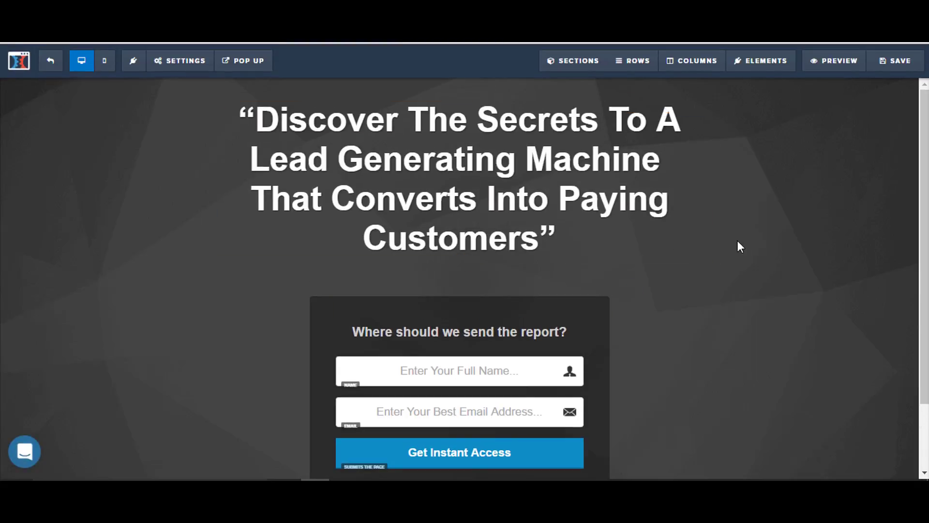
# - Test-edit the 'Where should we send the report?' text, then open the full-name input's settings
pyautogui.scroll(-1, 759, 244)
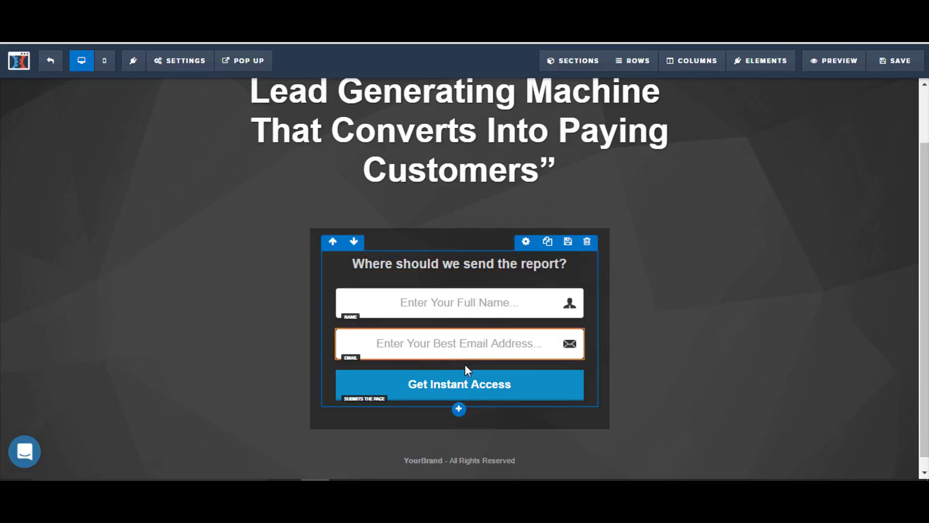
pyautogui.click(500, 265)
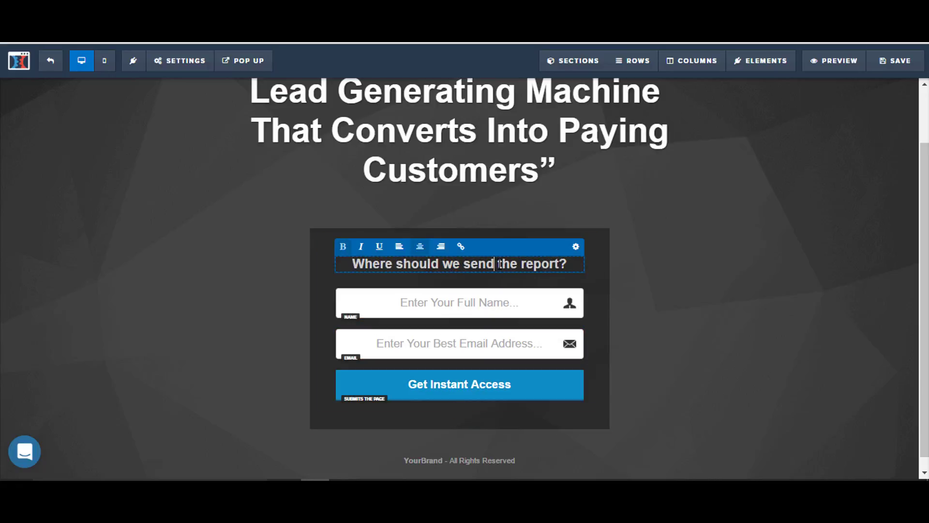
pyautogui.write('asdf')
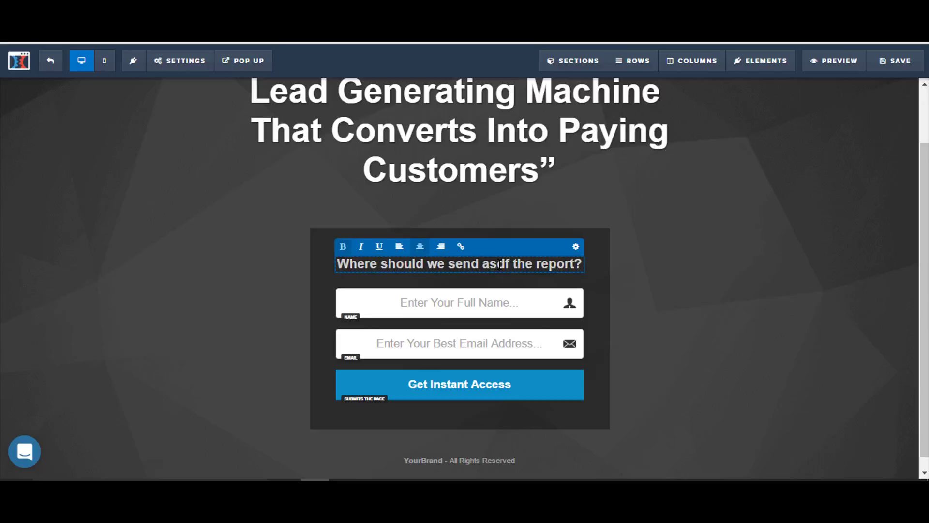
pyautogui.press('BackSpace')
pyautogui.press('BackSpace')
pyautogui.press('BackSpace')
pyautogui.press('BackSpace')
pyautogui.press('BackSpace')
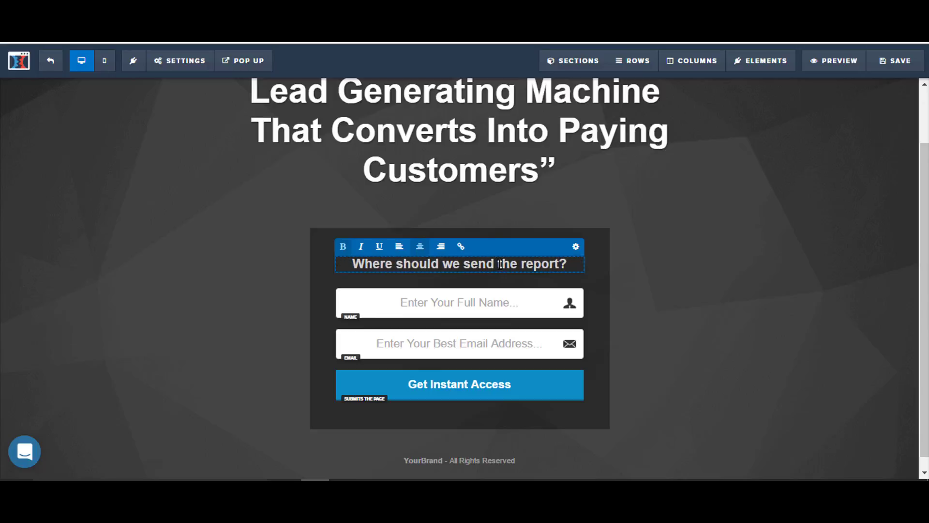
pyautogui.click(436, 312)
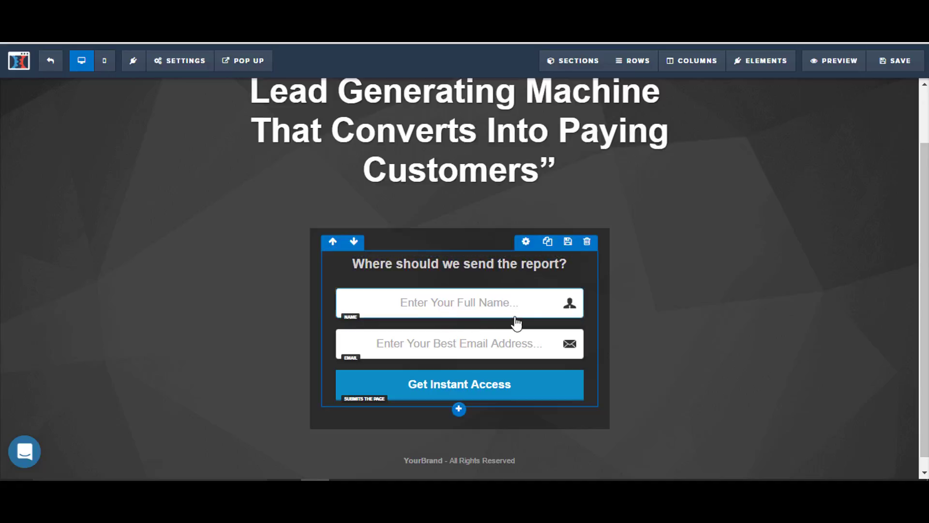
pyautogui.click(545, 310)
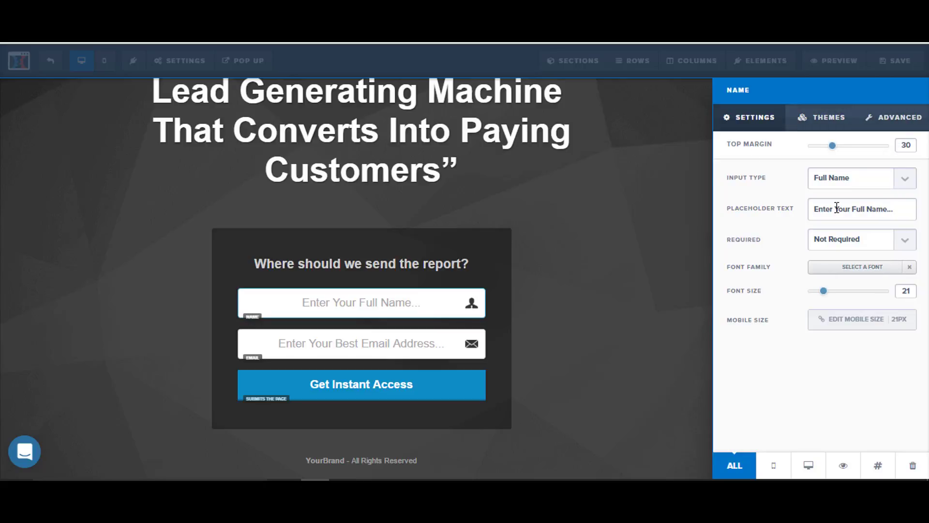
# - Look over the full-name field's Advanced and Theme options, then close its settings panel
pyautogui.click(877, 122)
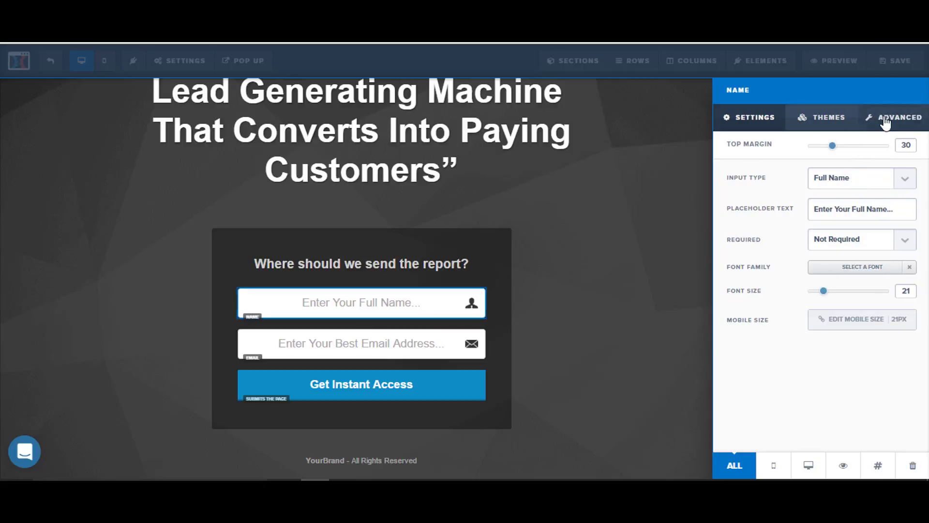
pyautogui.click(836, 125)
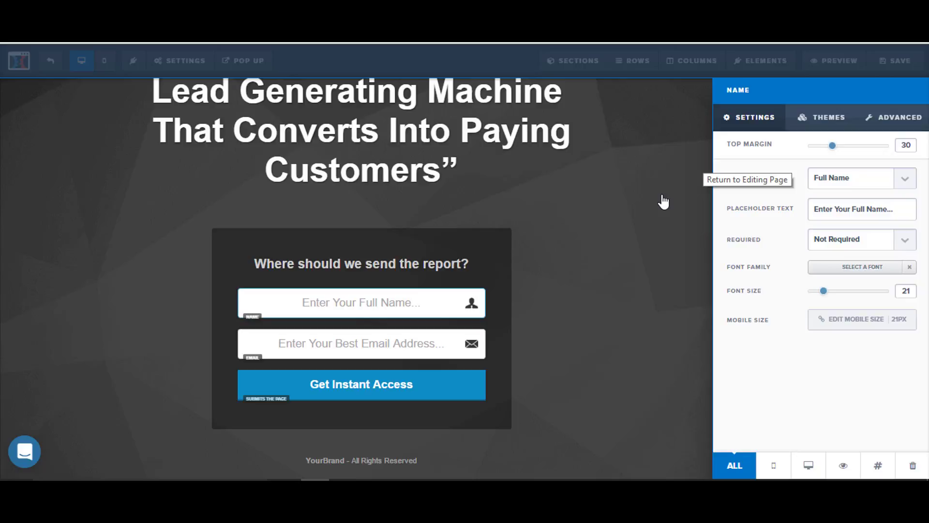
pyautogui.click(615, 164)
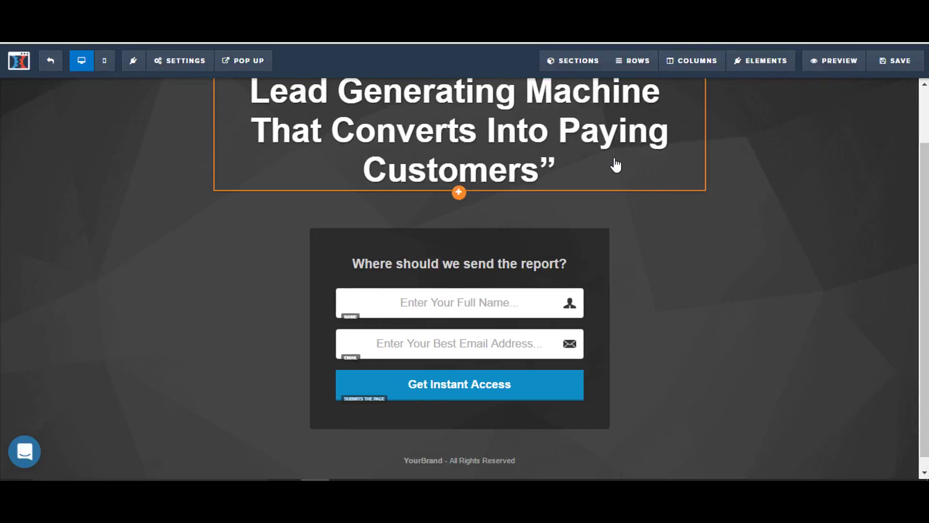
pyautogui.scroll(2, 695, 200)
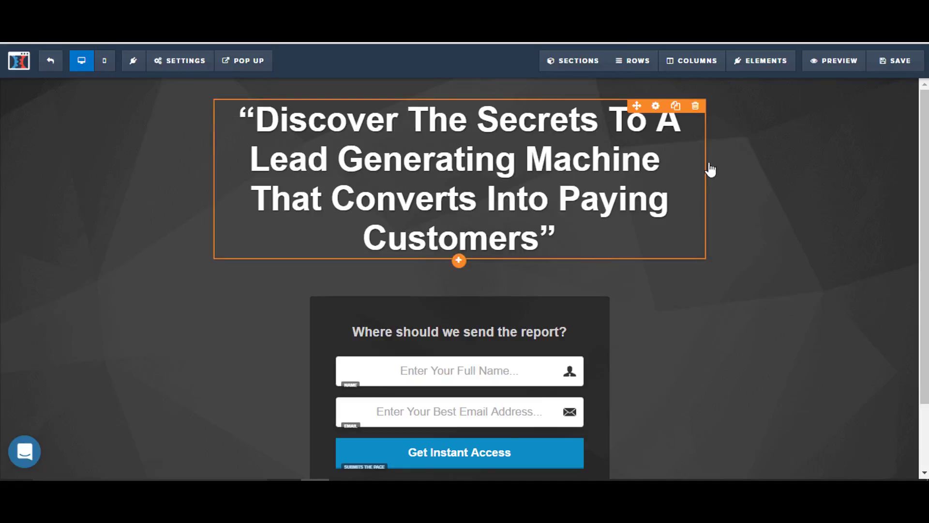
pyautogui.moveTo(751, 67)
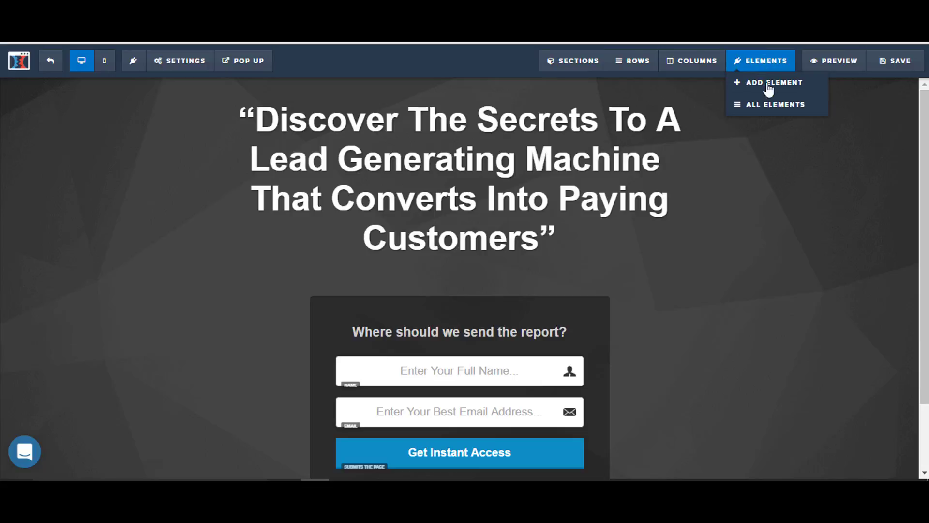
# - Bring up the page elements panel and filter it to text elements only
pyautogui.click(772, 111)
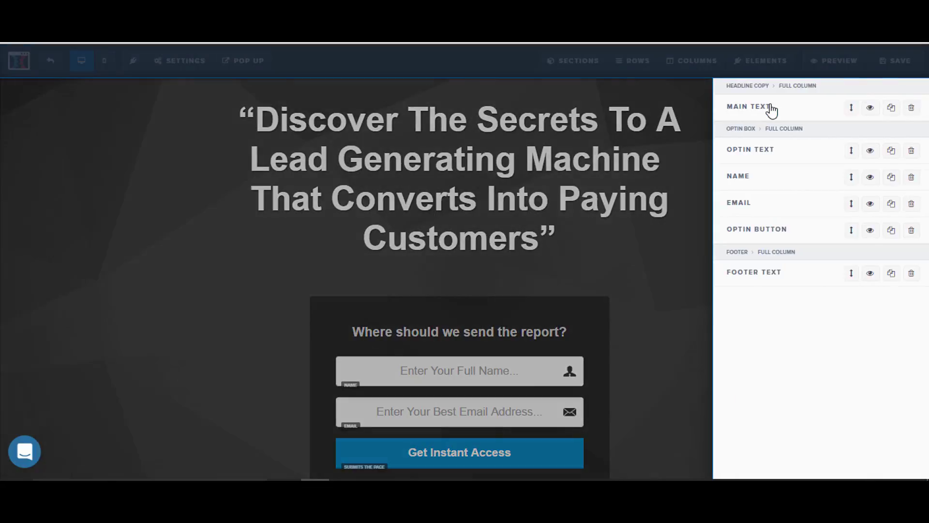
pyautogui.click(633, 118)
pyautogui.click(770, 83)
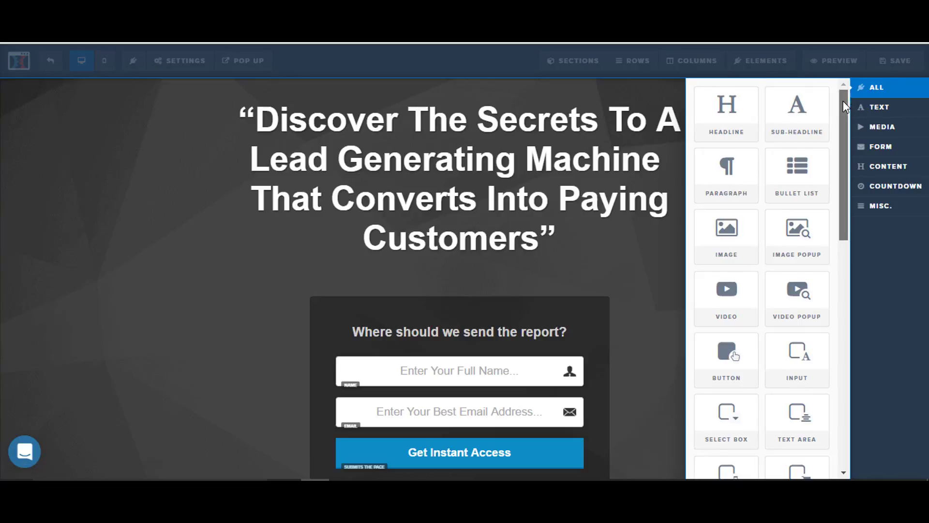
pyautogui.moveTo(843, 100); pyautogui.dragTo(852, 125)
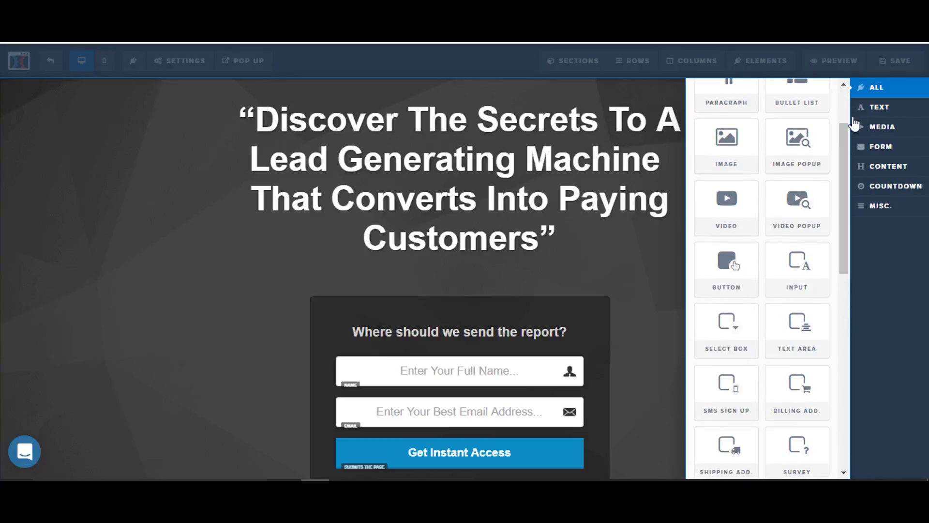
pyautogui.click(878, 107)
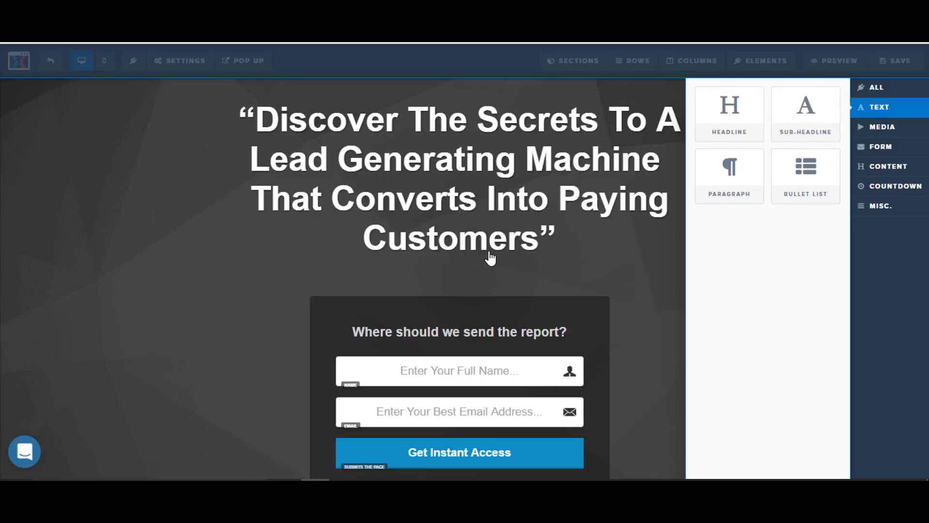
# - Add a sub-headline below the main headline and type 'Download This Now!' over its placeholder
pyautogui.moveTo(796, 118); pyautogui.dragTo(476, 245)
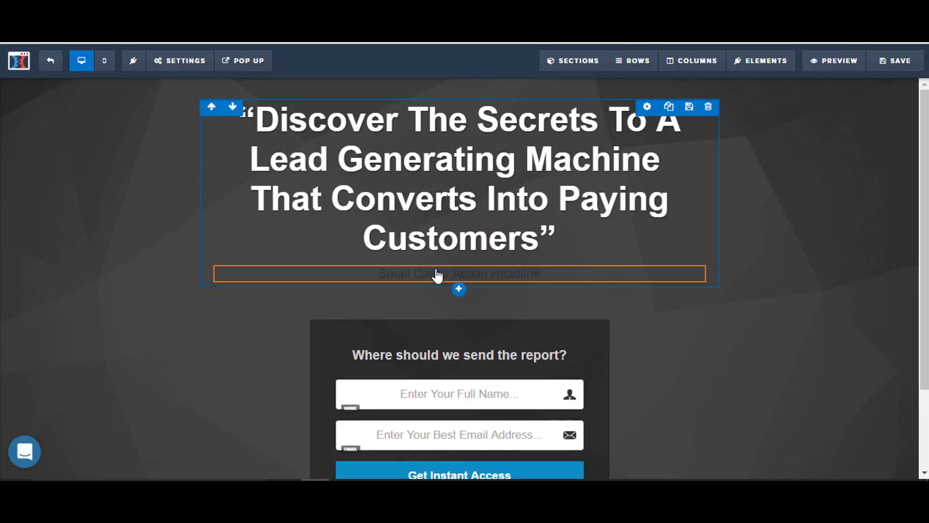
pyautogui.click(533, 283)
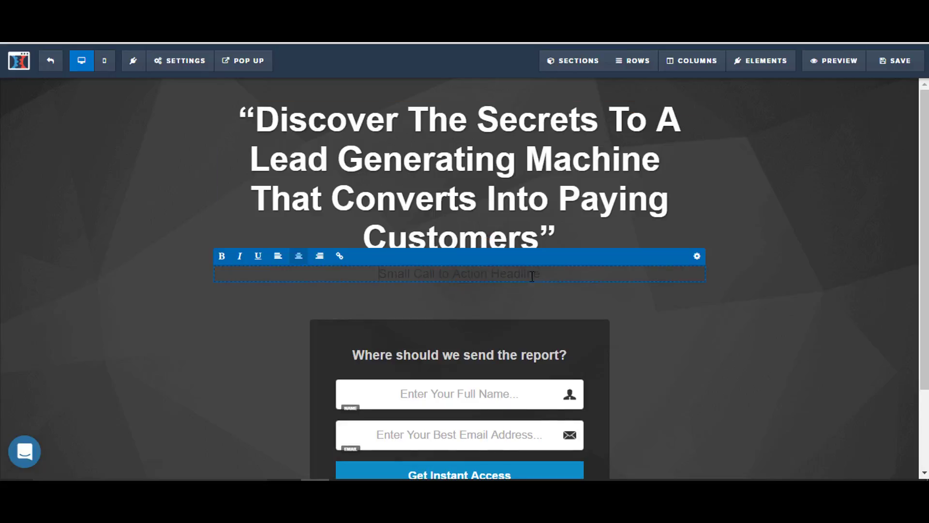
pyautogui.moveTo(540, 274); pyautogui.dragTo(343, 259)
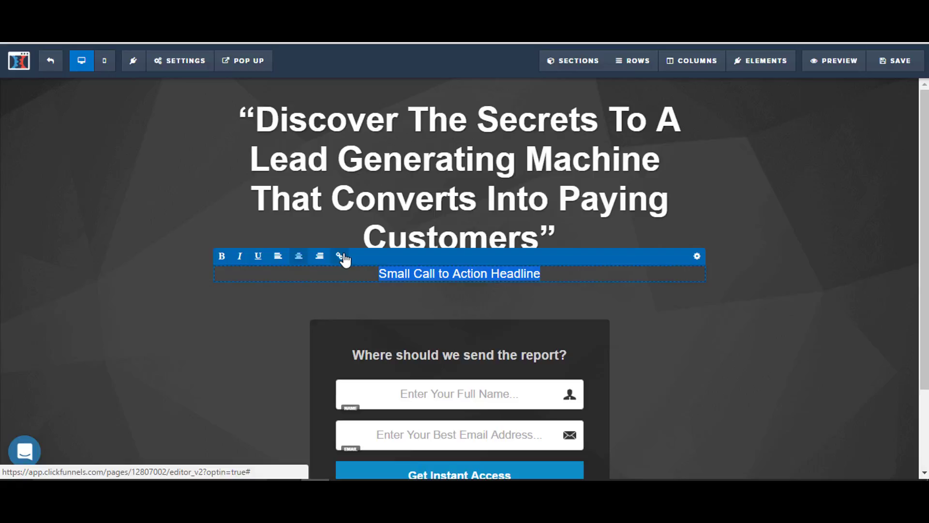
pyautogui.write('Download This Now!')
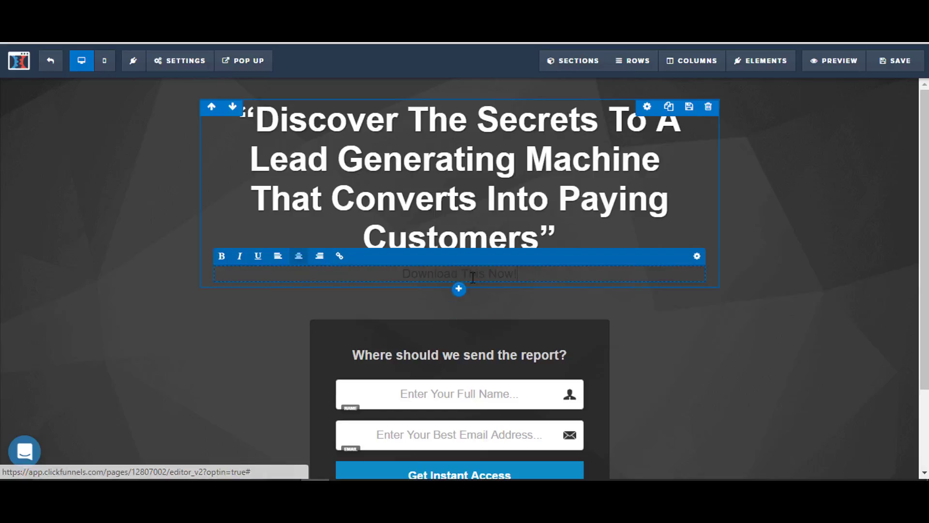
# - Make the 'Download This Now!' sub-headline's text colour white and save the optin page
pyautogui.click(695, 258)
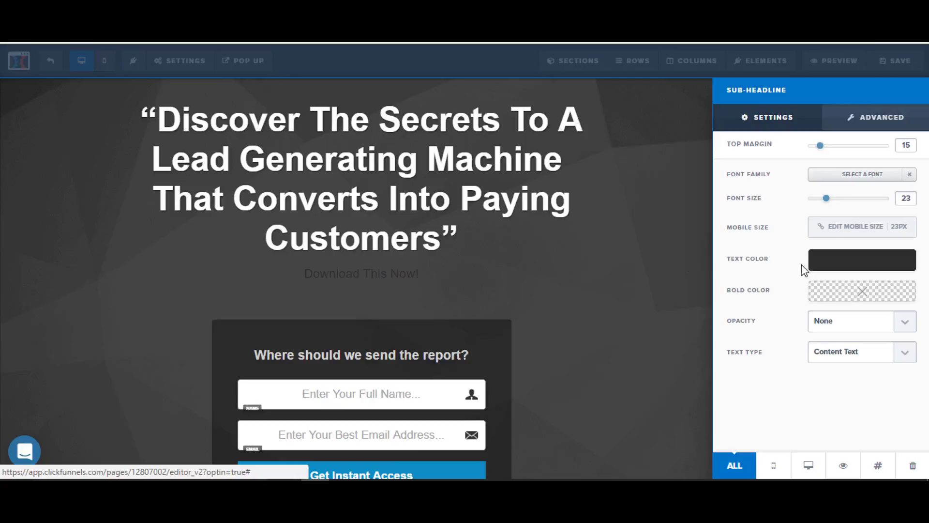
pyautogui.click(852, 264)
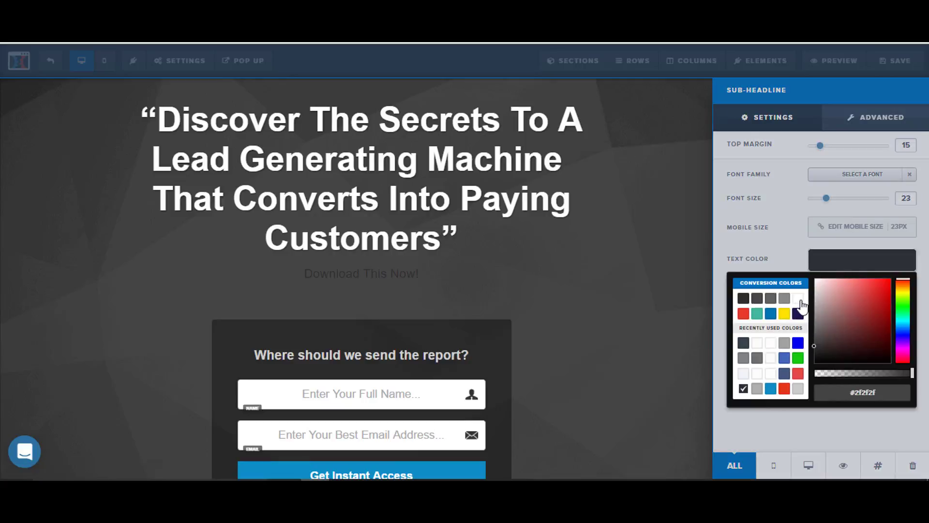
pyautogui.click(757, 389)
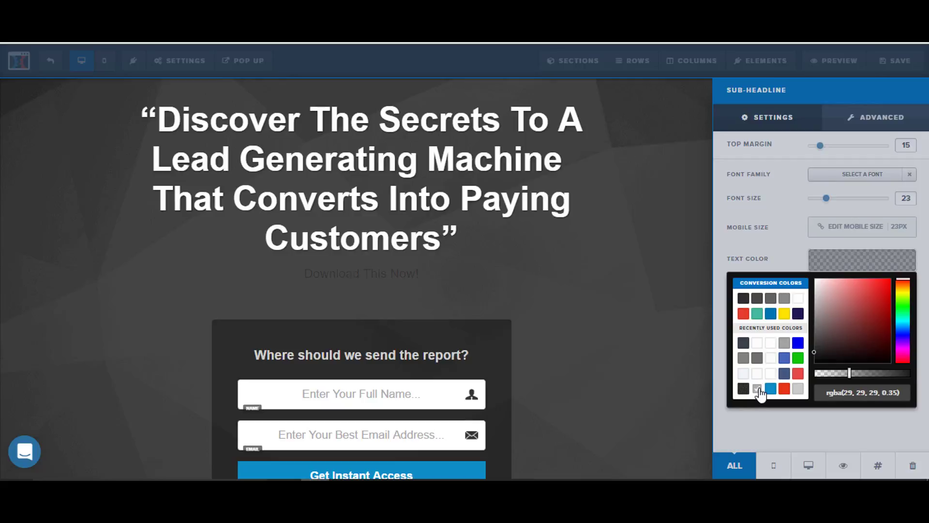
pyautogui.click(798, 299)
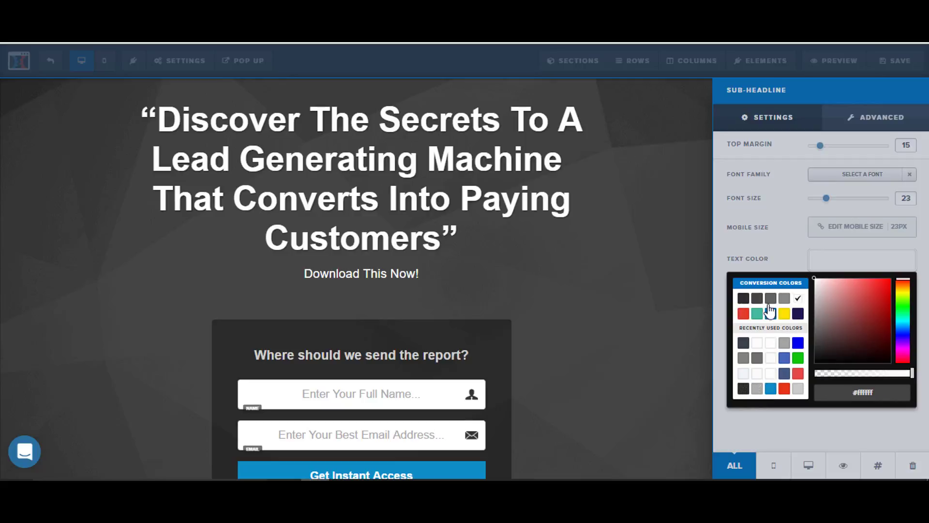
pyautogui.click(880, 151)
pyautogui.click(650, 184)
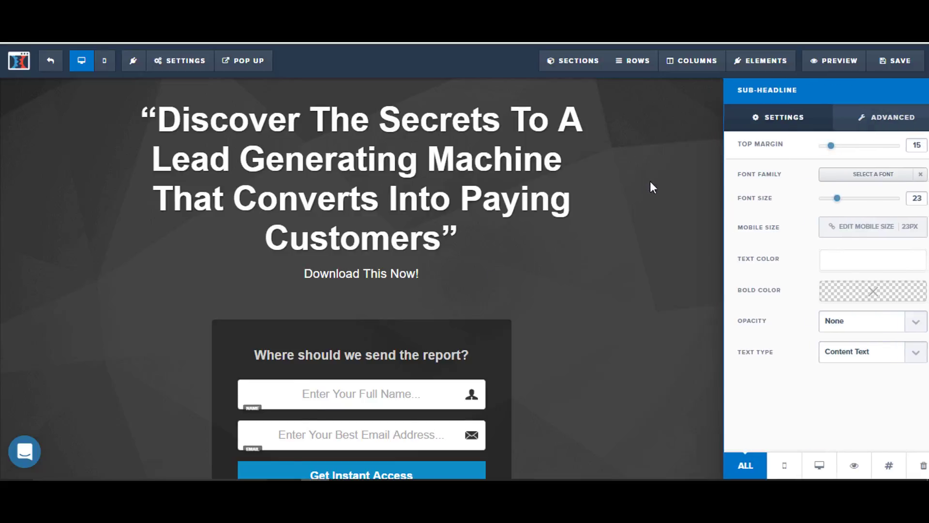
pyautogui.click(891, 63)
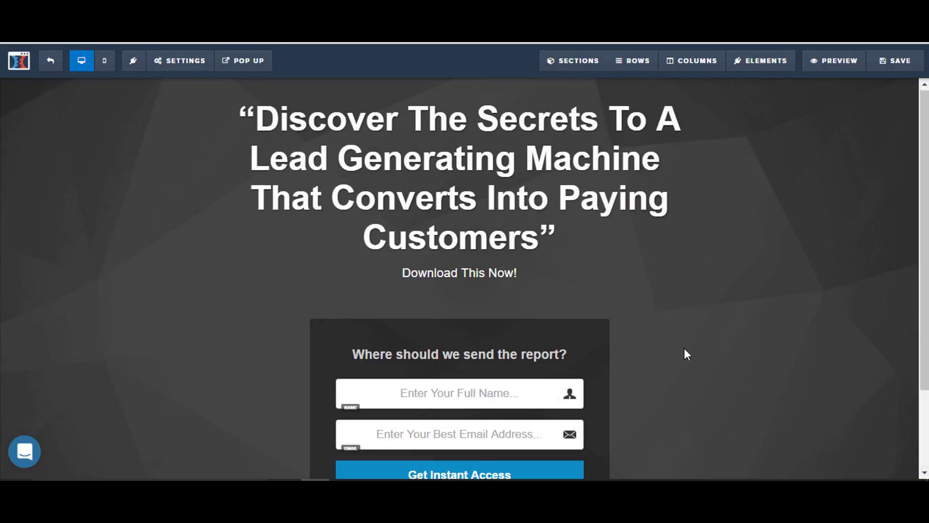
# - Scroll through the edited optin page to review the white sub-headline
pyautogui.scroll(-1, 668, 316)
pyautogui.scroll(1, 668, 316)
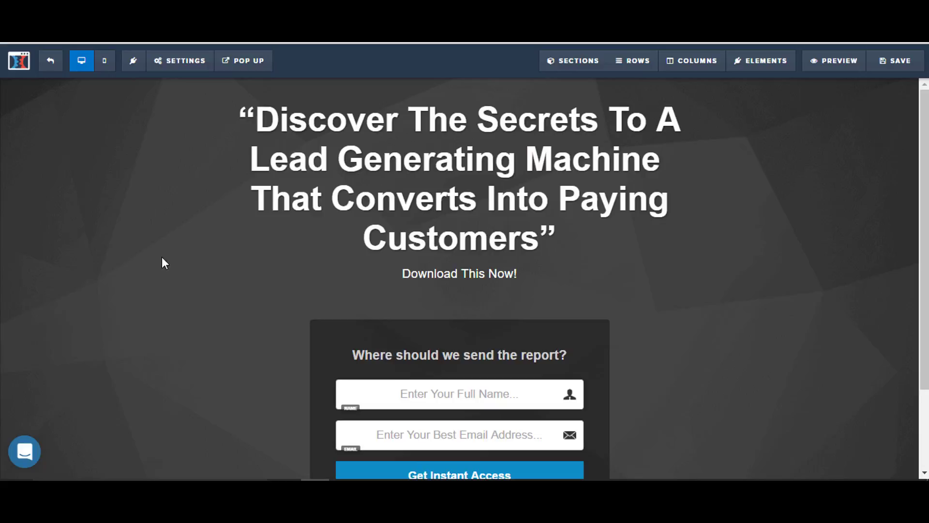
pyautogui.scroll(-2, 161, 258)
pyautogui.scroll(1, 160, 264)
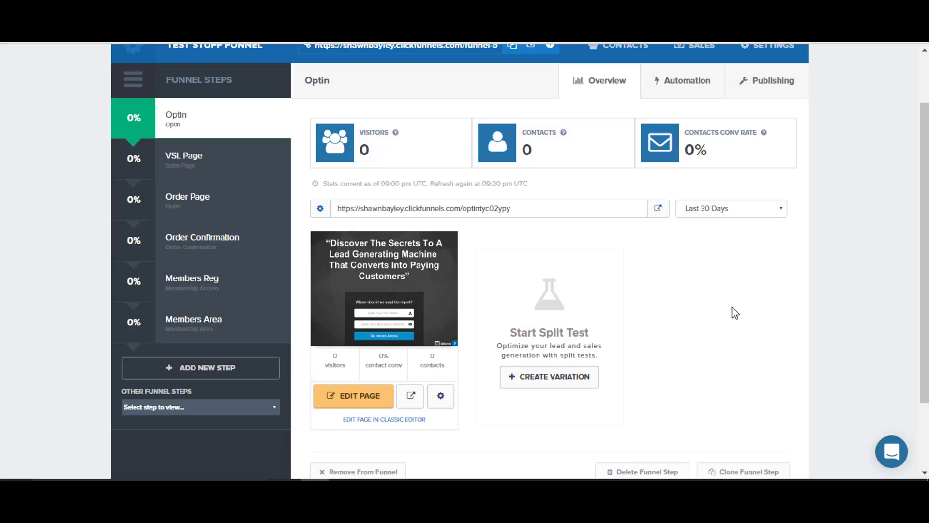
pyautogui.scroll(2, 769, 295)
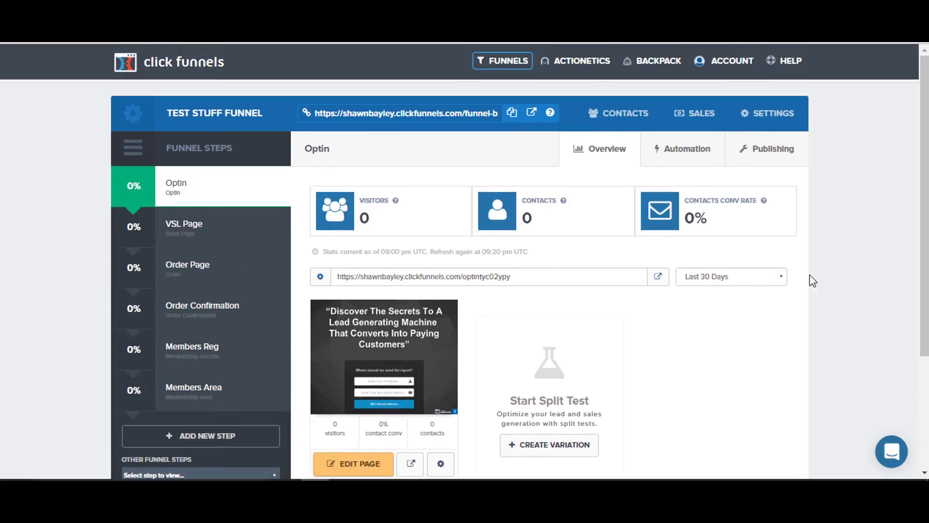
pyautogui.scroll(-2, 818, 179)
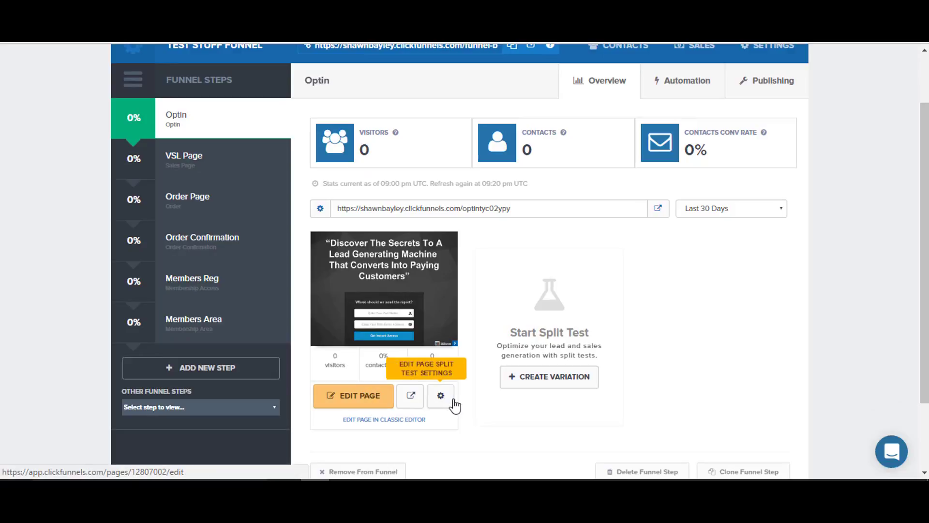
pyautogui.scroll(2, 870, 254)
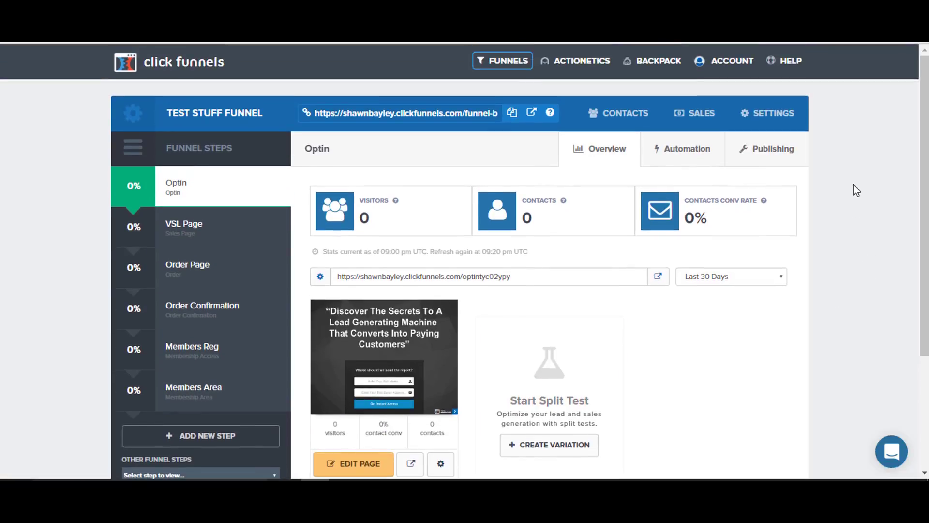
# - Open the Test Stuff Funnel's settings and look through them, checking the Domain list without choosing one
pyautogui.click(778, 119)
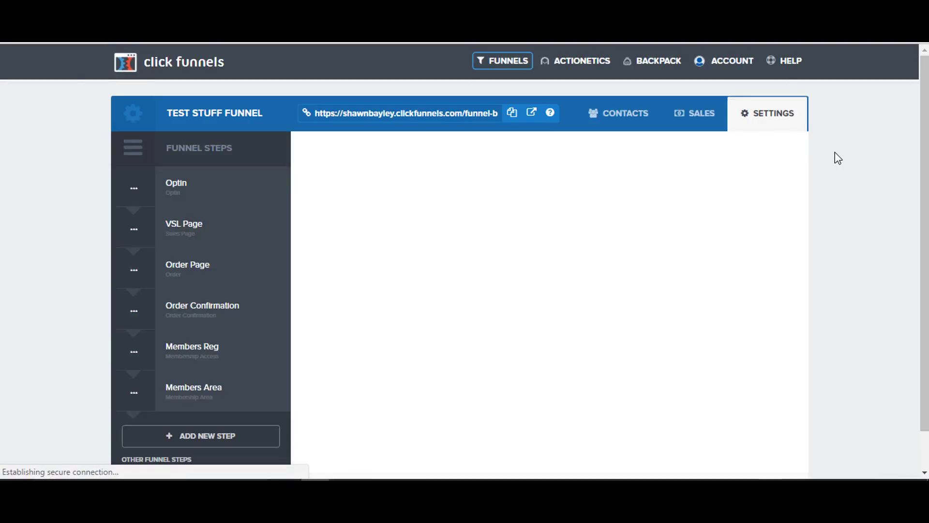
pyautogui.scroll(-3, 419, 239)
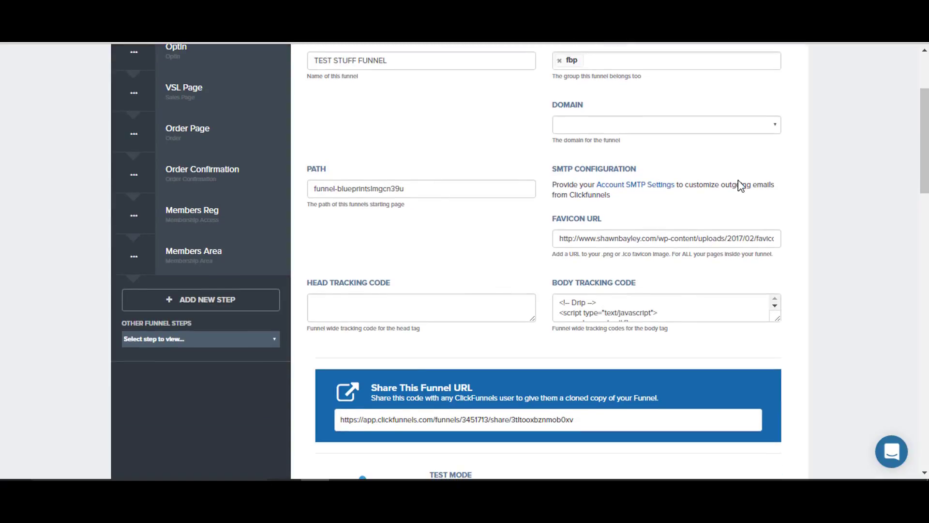
pyautogui.scroll(2, 817, 184)
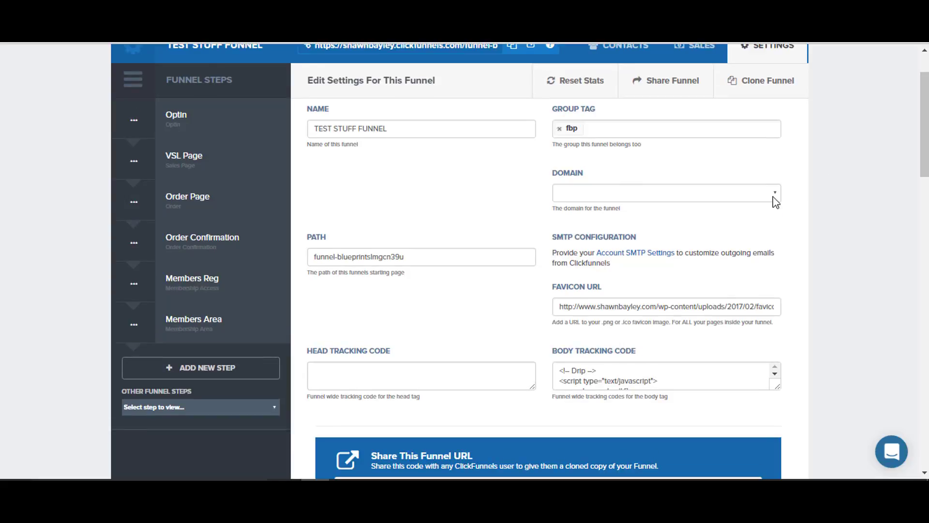
pyautogui.click(773, 193)
pyautogui.click(815, 188)
pyautogui.scroll(2, 836, 169)
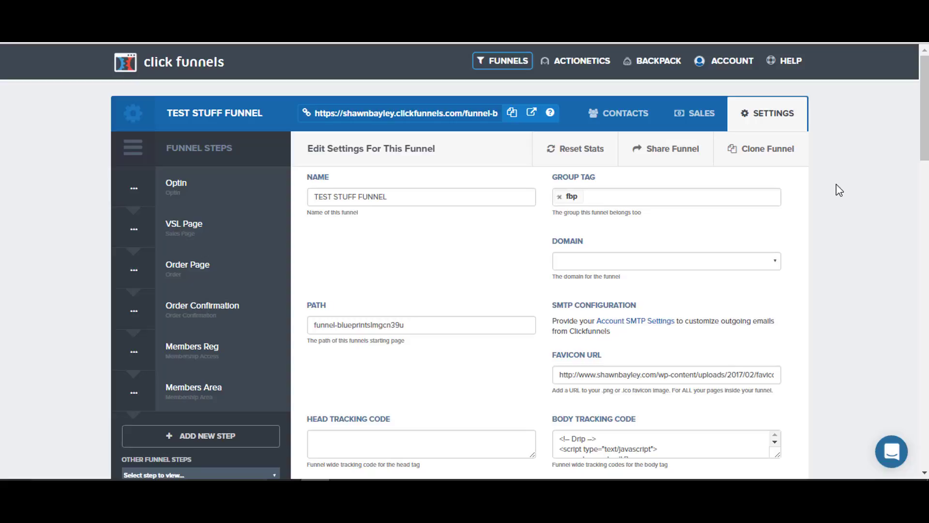
pyautogui.scroll(-10, 839, 190)
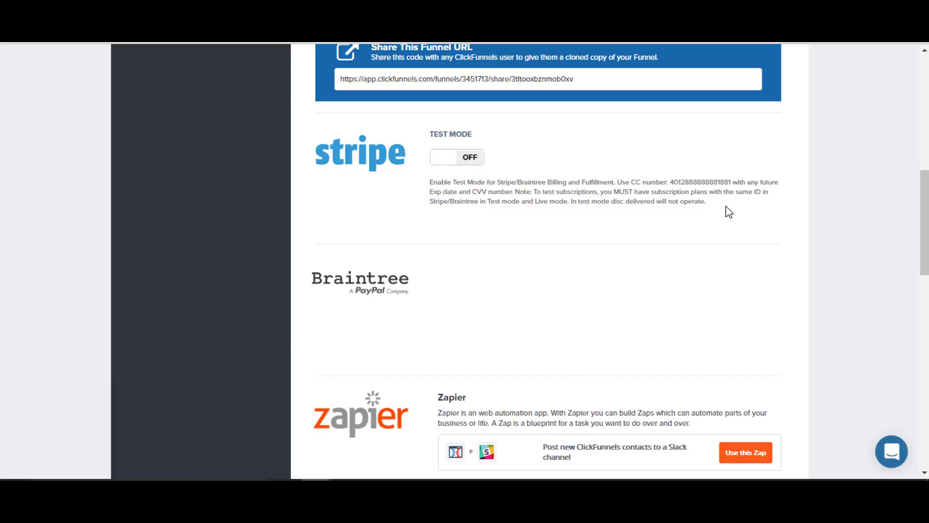
pyautogui.scroll(-3, 726, 210)
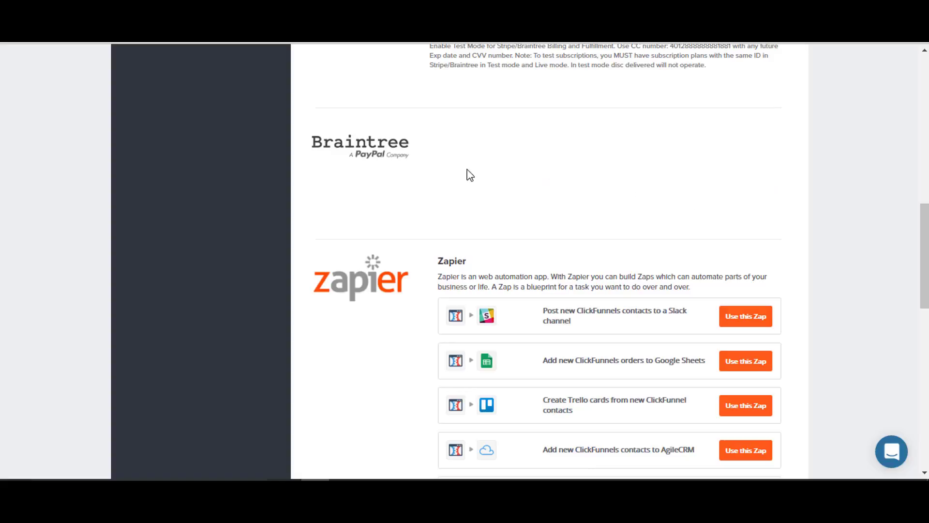
pyautogui.scroll(-8, 54, 148)
pyautogui.scroll(-3, 283, 233)
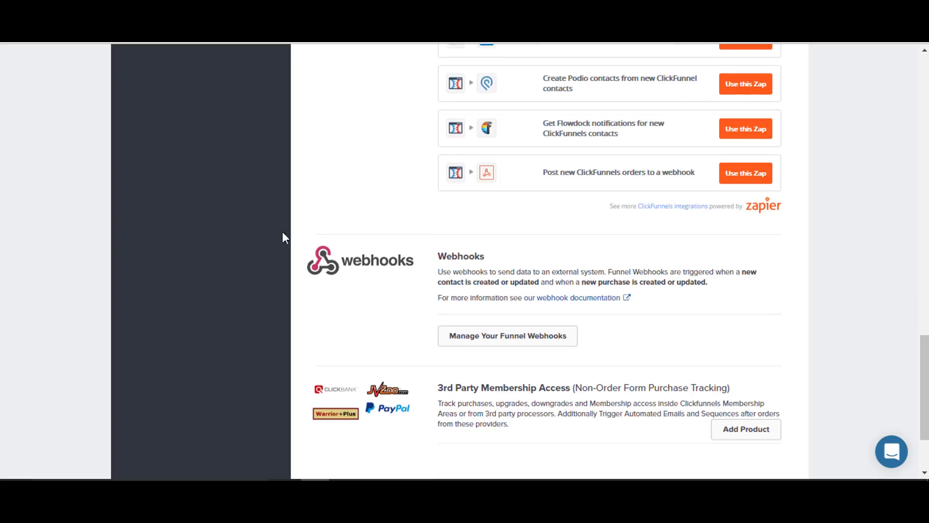
pyautogui.scroll(-3, 255, 285)
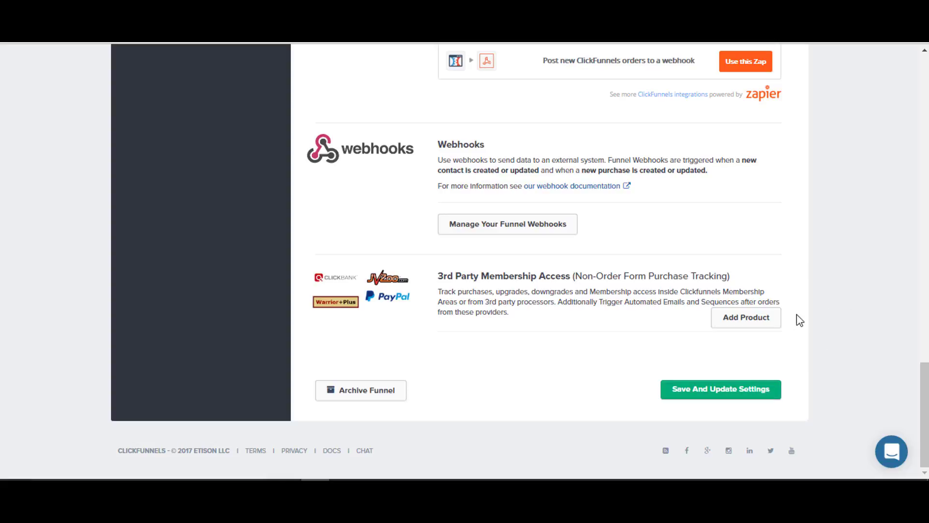
pyautogui.scroll(10, 799, 309)
pyautogui.scroll(10, 806, 300)
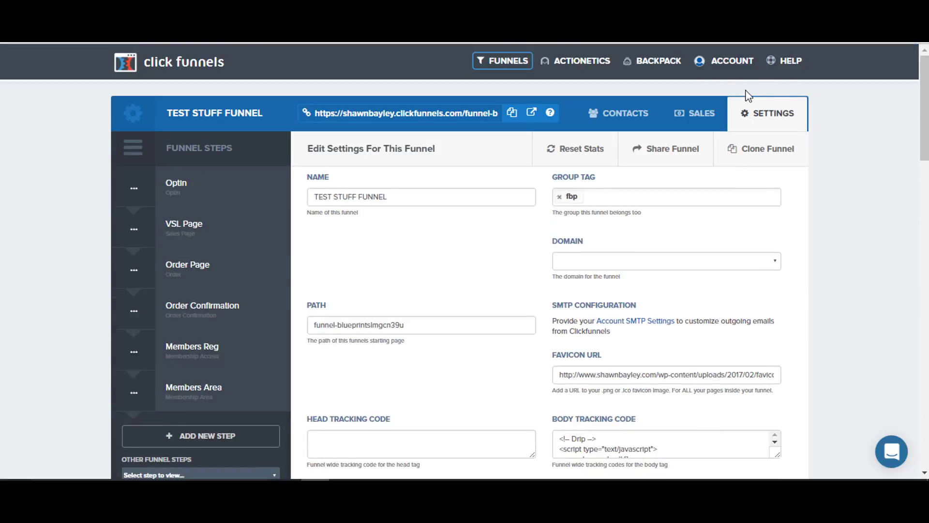
# - Go to Account > Digital Assets and scroll the list of downloadable files
pyautogui.click(726, 63)
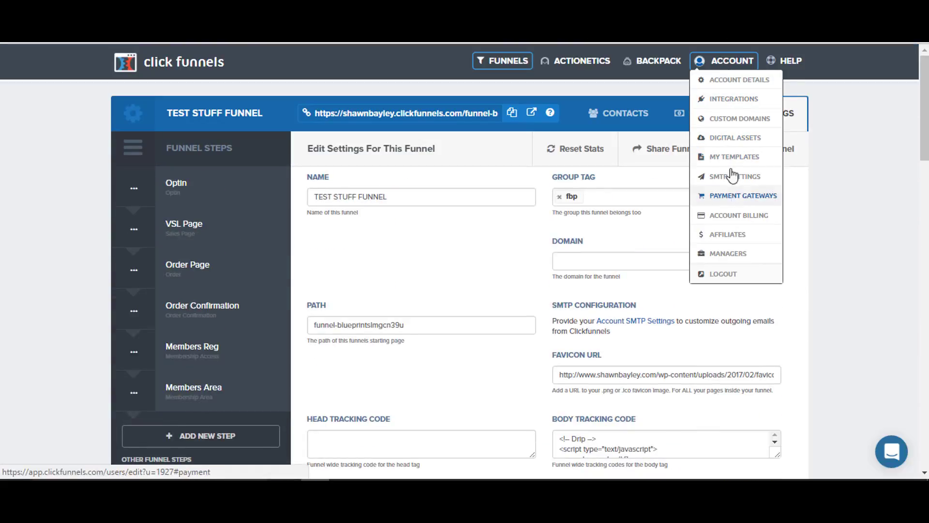
pyautogui.click(734, 140)
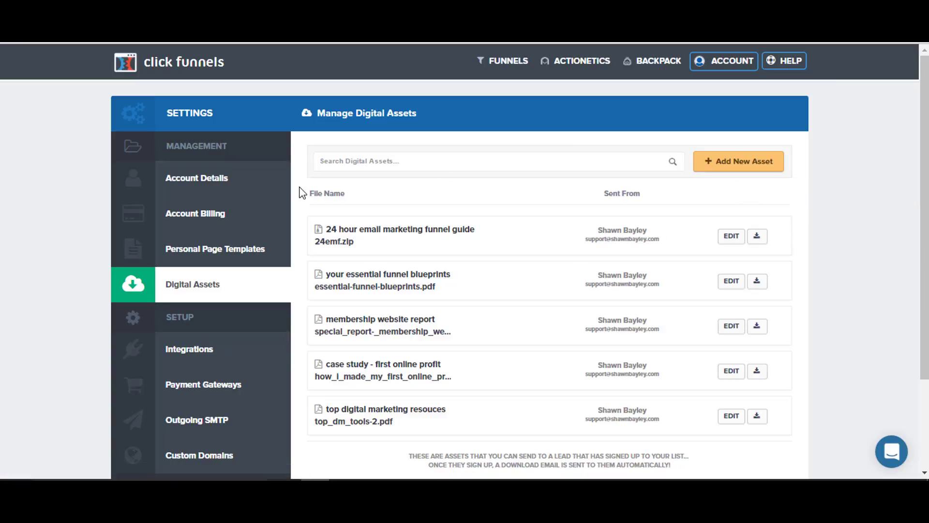
pyautogui.scroll(-3, 272, 199)
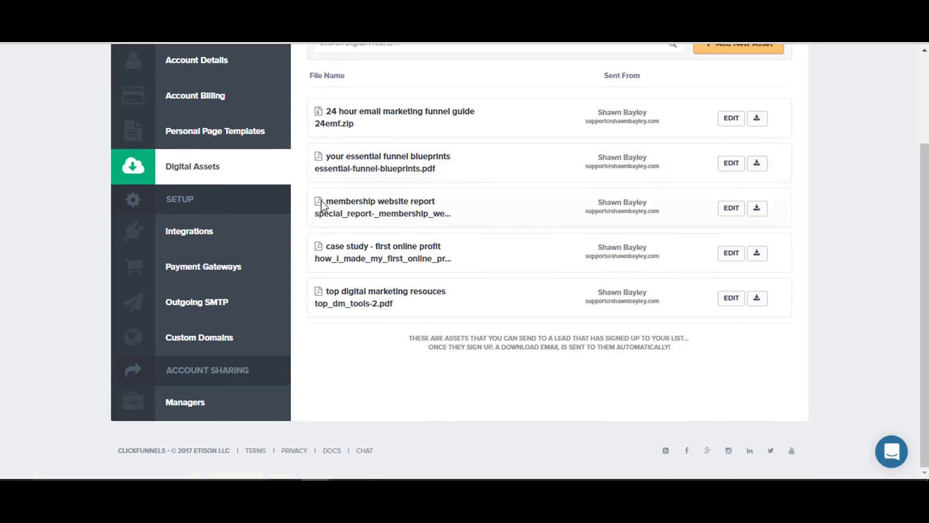
# - Go to Integrations, try the SMS, webinar and email filters, then bring up Add New Integration
pyautogui.click(187, 237)
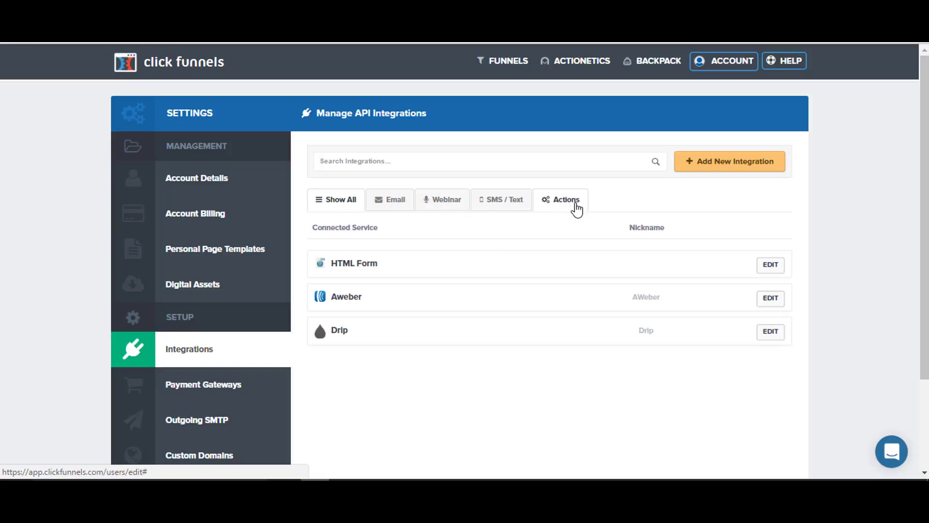
pyautogui.click(515, 208)
pyautogui.click(433, 202)
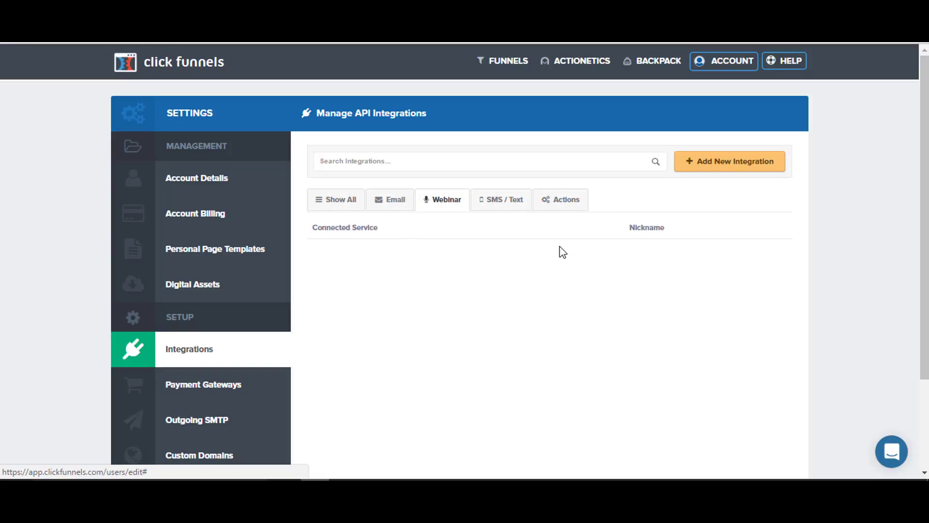
pyautogui.click(389, 211)
pyautogui.click(442, 206)
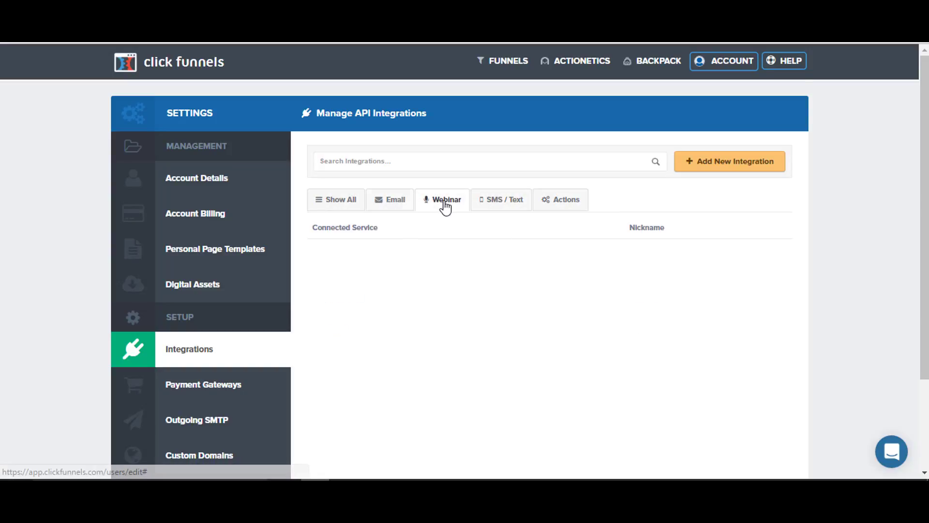
pyautogui.click(716, 167)
# - Browse the Choose Services list, then dismiss the Add New Integration form without connecting anything
pyautogui.click(577, 170)
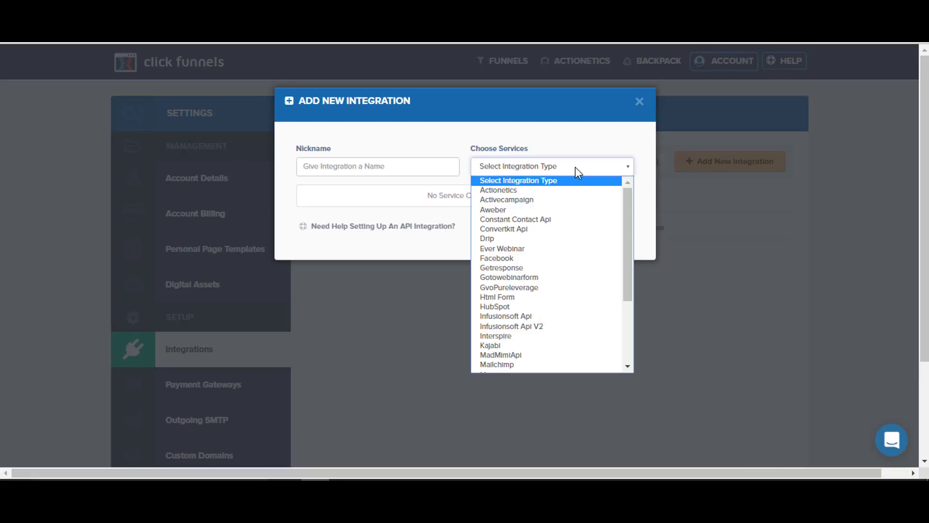
pyautogui.scroll(-4, 569, 232)
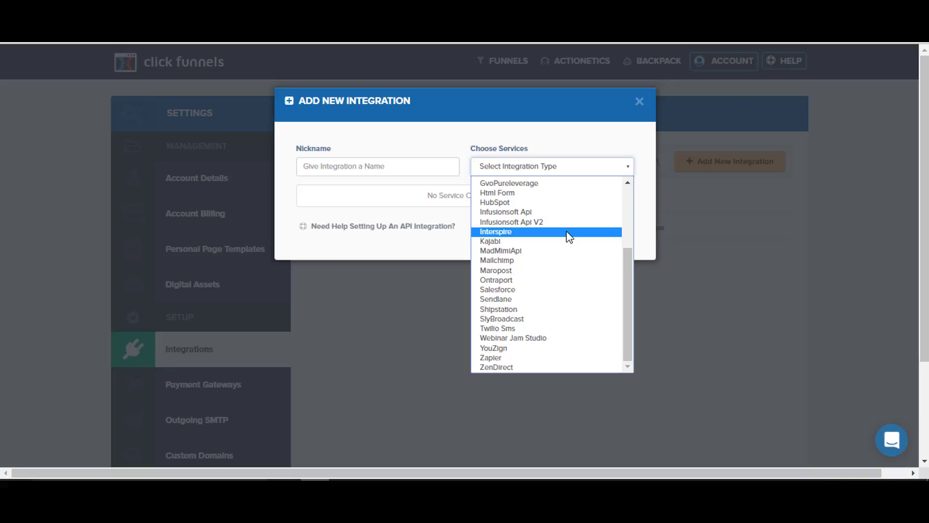
pyautogui.click(679, 218)
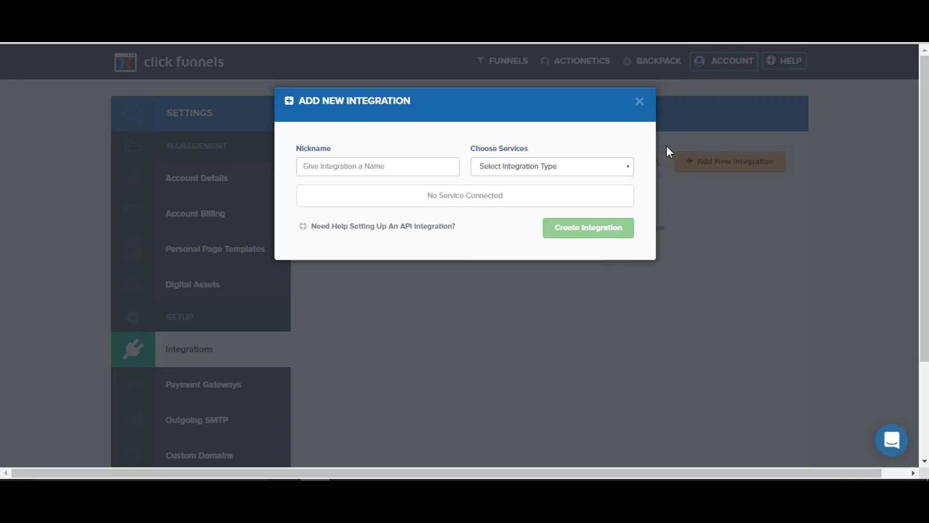
pyautogui.click(639, 101)
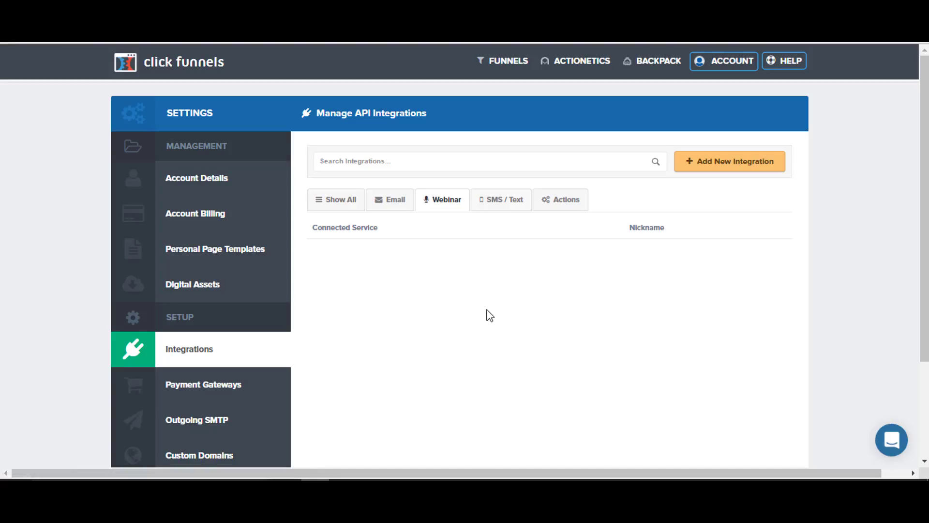